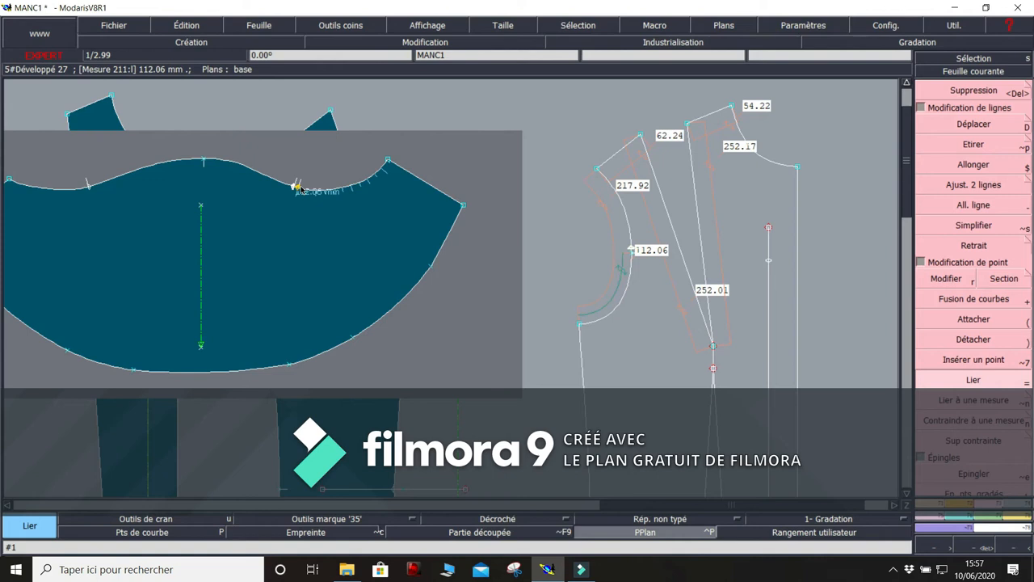
Show the curve points on the front bodice sheet, shift a point on the lower armhole curve with Modifier, and hide the curve points again.
key(Return)
click(642, 326)
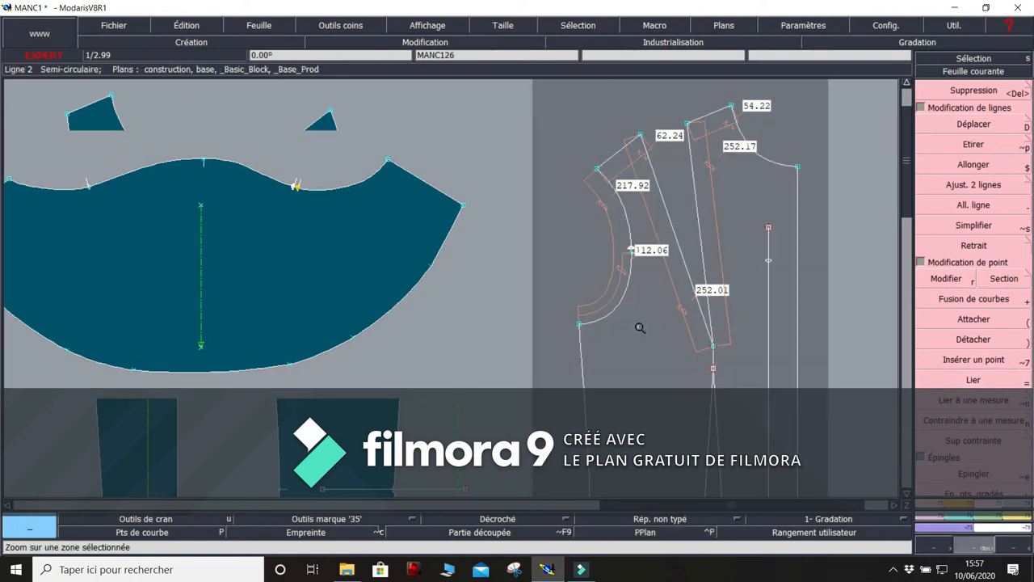
click(200, 533)
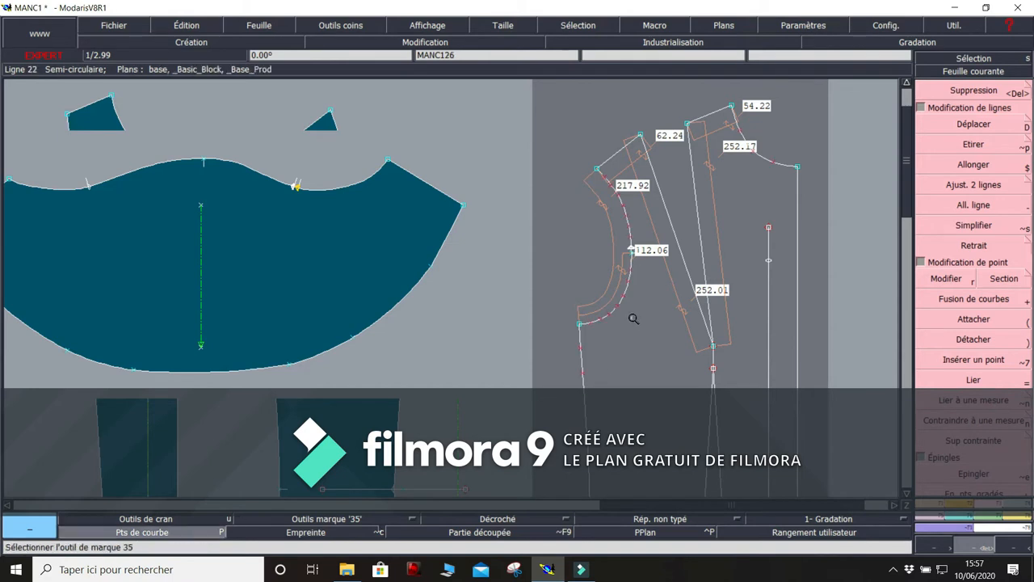
key(r)
mouse_move(624, 298)
mouse_down()
mouse_move(651, 313)
mouse_move(634, 363)
mouse_move(664, 370)
mouse_move(623, 300)
mouse_move(628, 289)
mouse_move(638, 310)
mouse_move(635, 296)
mouse_move(635, 307)
mouse_move(624, 298)
mouse_up()
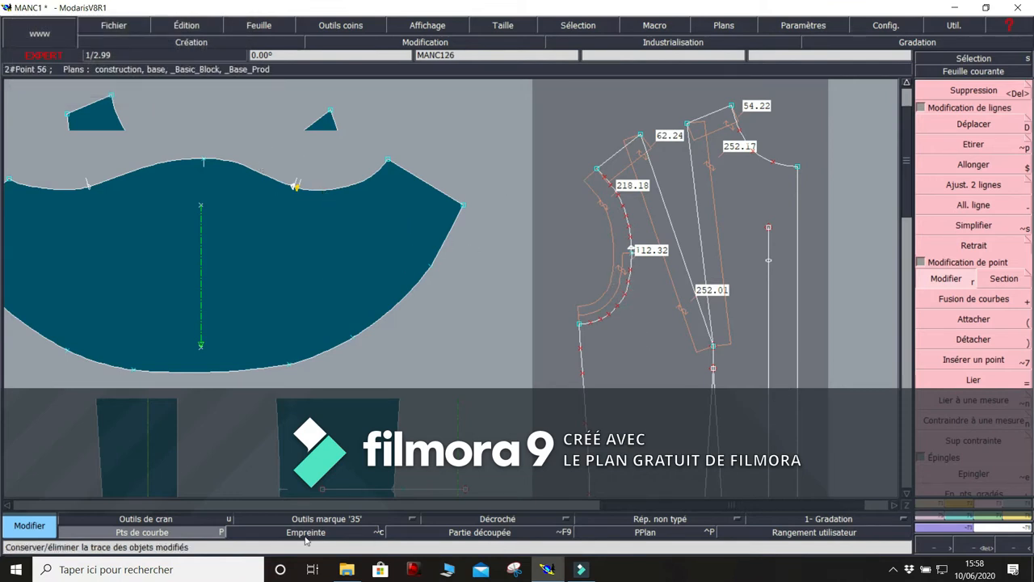
click(143, 532)
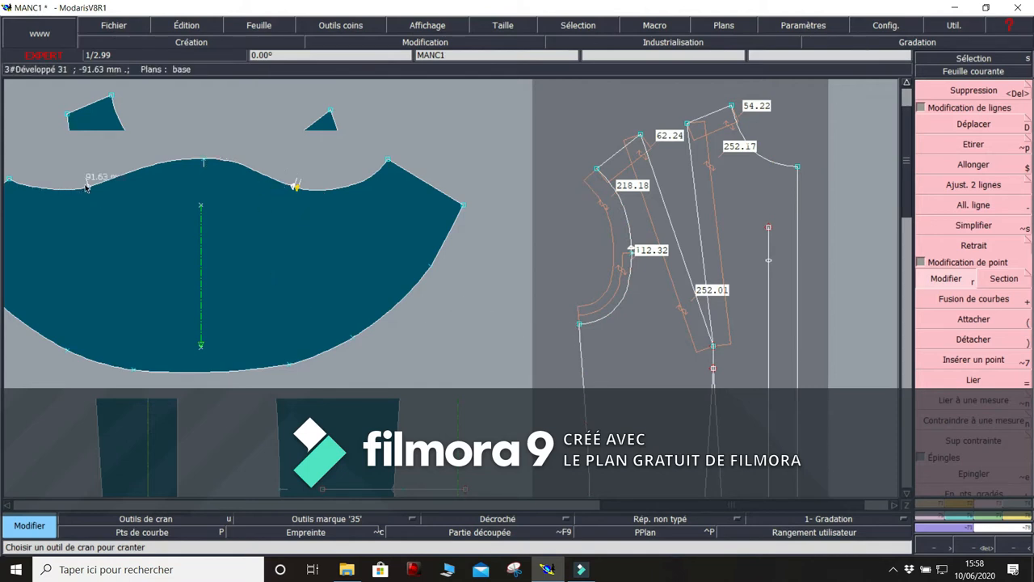
Auto-arrange all sheets and move the MANC1 sleeve sheet beside the back bodice block so both can be worked on together.
key(j)
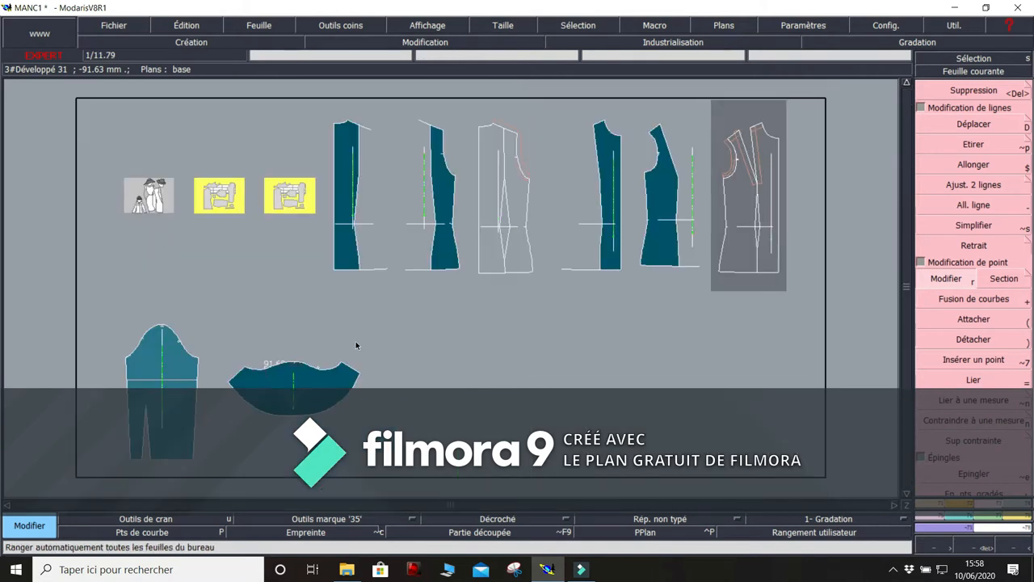
click(278, 26)
key(F12)
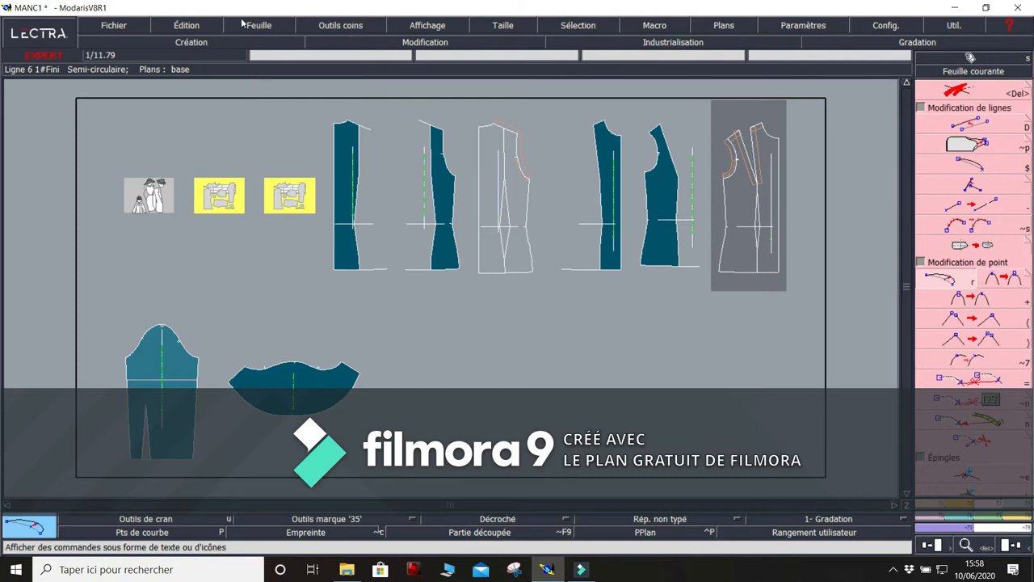
click(242, 24)
click(271, 154)
click(307, 386)
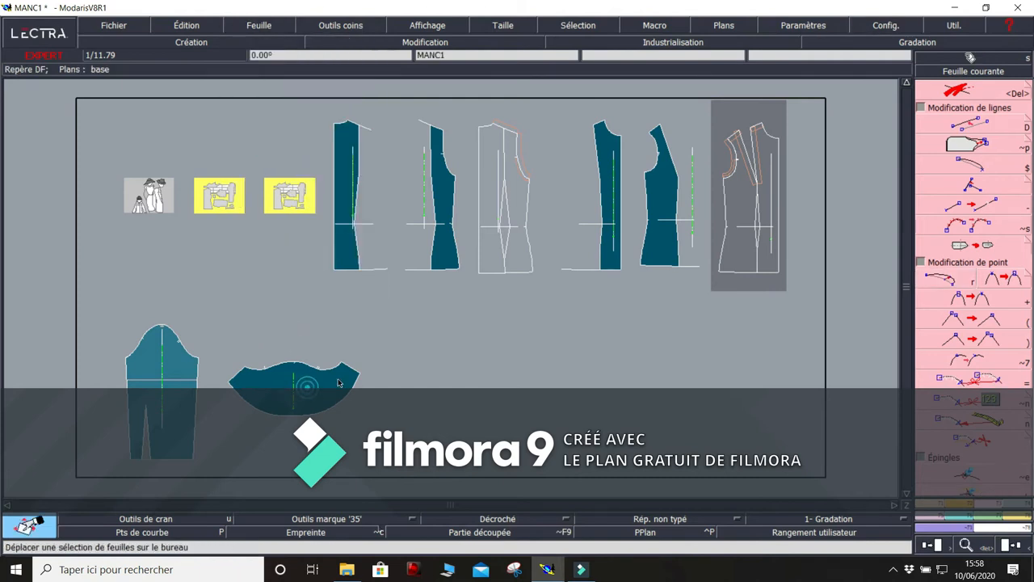
click(634, 159)
key(Return)
drag(491, 115, 634, 216)
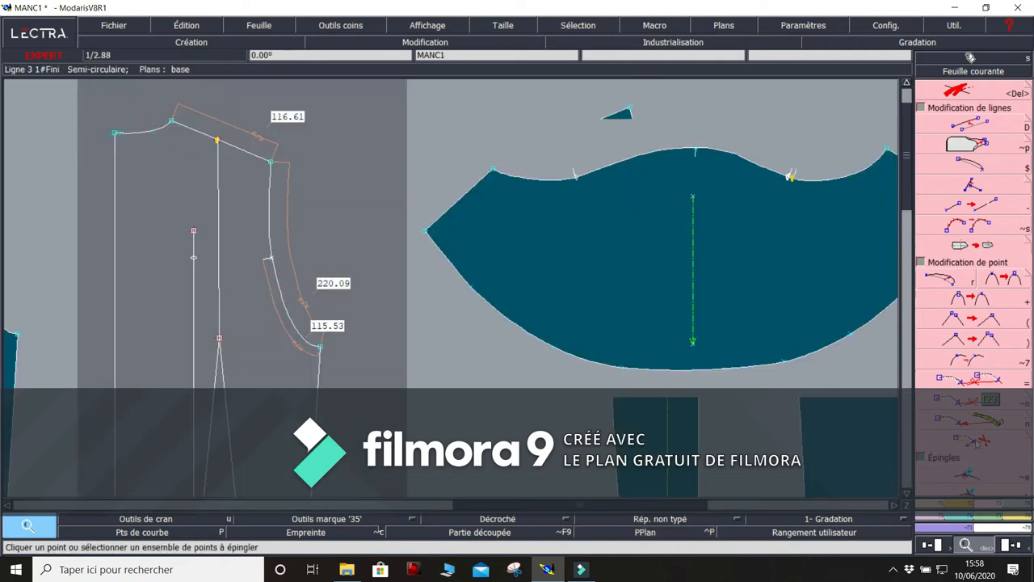
Constrain the back notch on the sleeve cap to the lower armhole measurement of the back bodice.
click(976, 420)
click(577, 175)
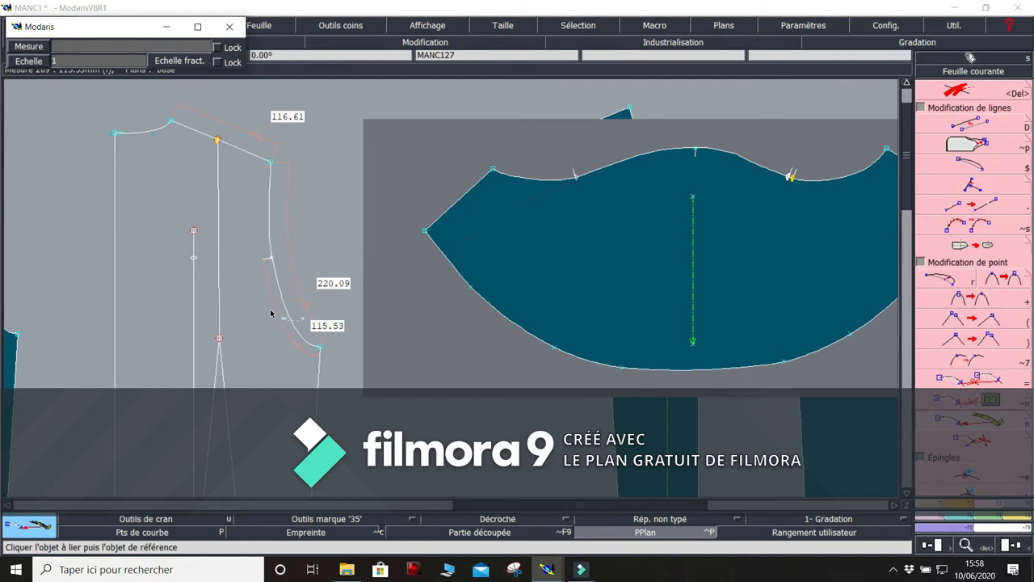
click(299, 348)
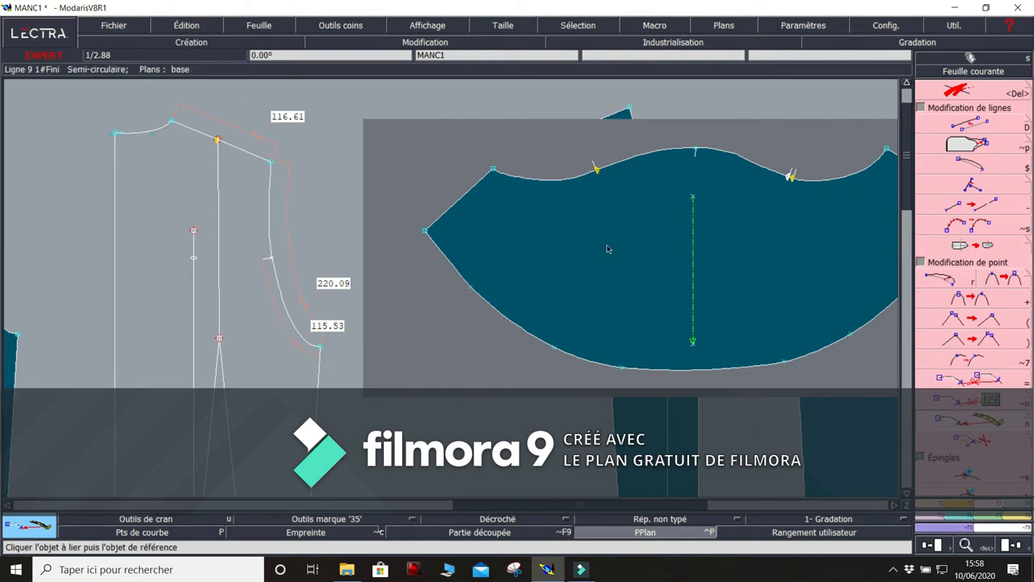
Add a developed point on the sleeve cap curve about 184 mm from the front underarm corner.
key(j)
key(Return)
drag(223, 342, 396, 411)
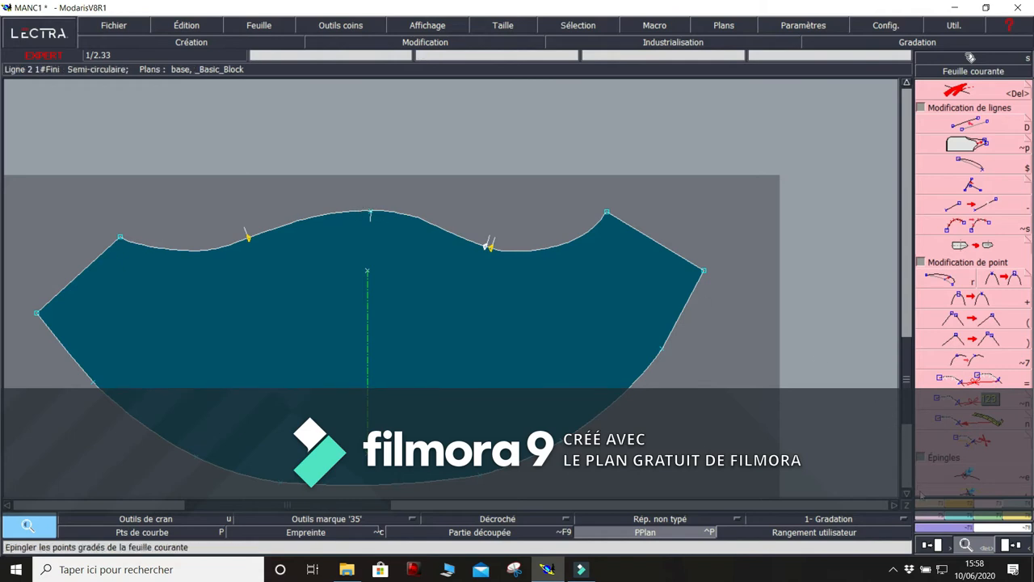
click(928, 508)
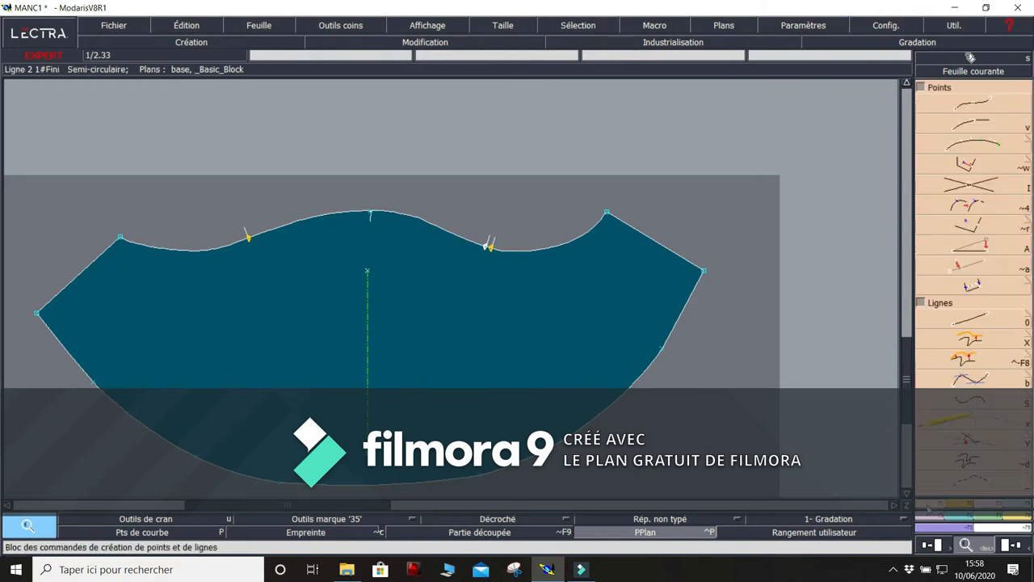
click(975, 130)
key(i)
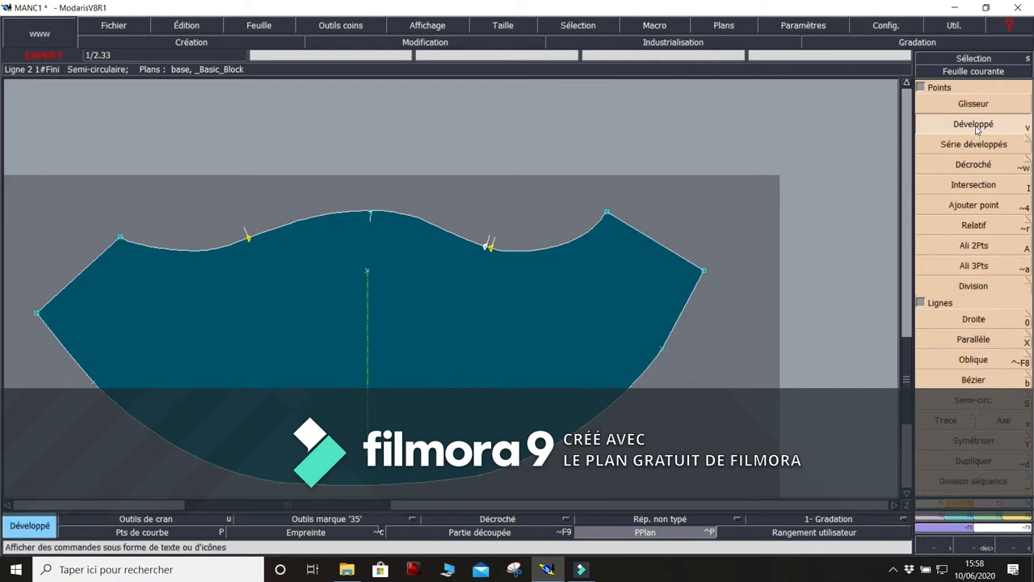
click(597, 226)
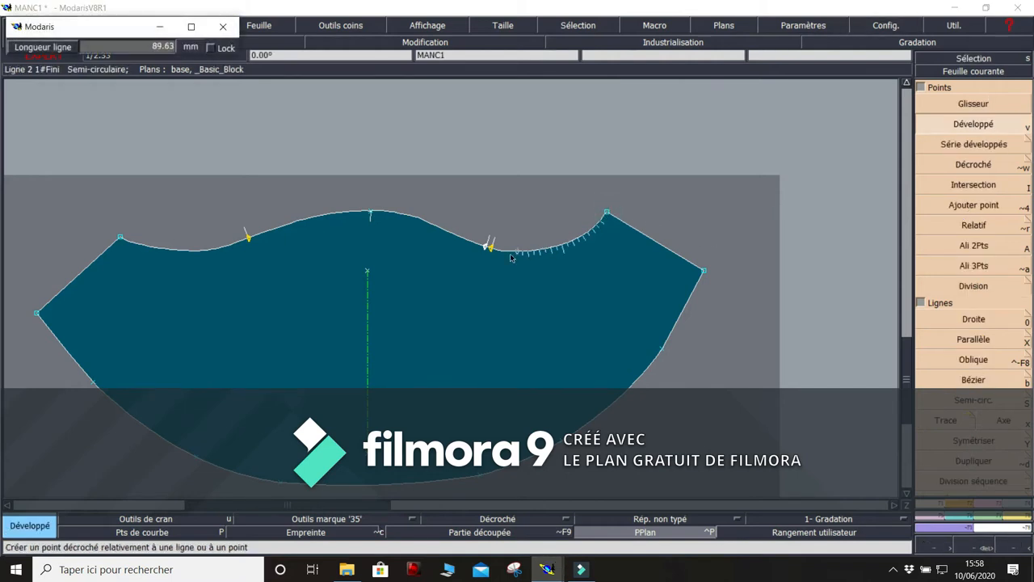
click(412, 223)
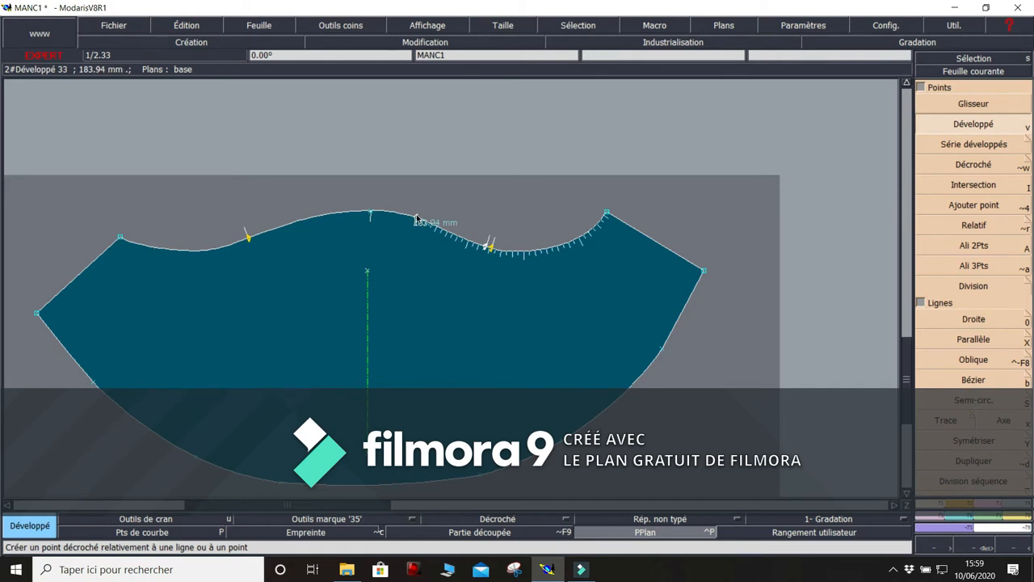
Auto-arrange all sheets, move the sleeve sheet beside the front bodice block, and make the sleeve the current sheet.
key(j)
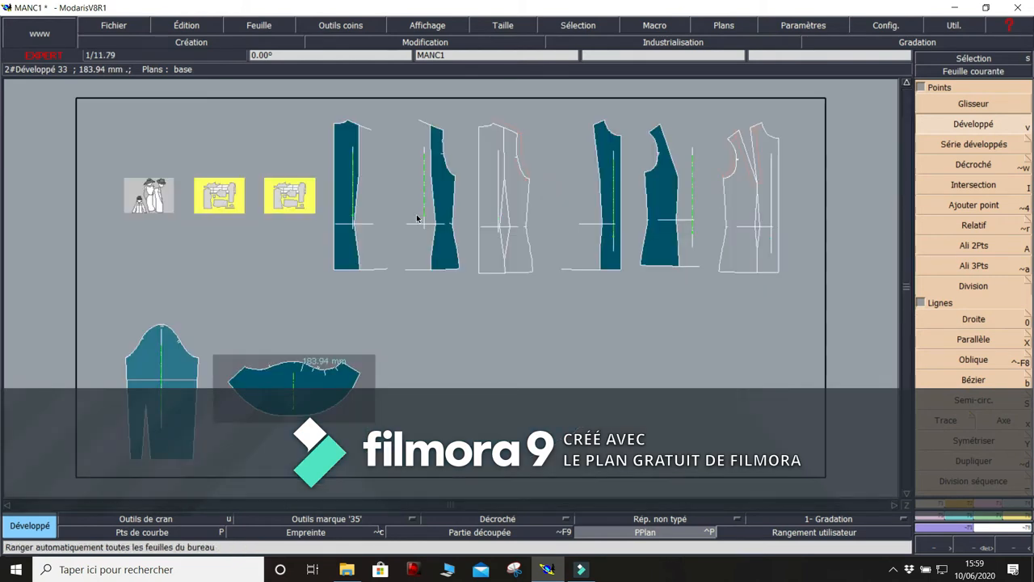
click(257, 30)
click(268, 153)
key(F12)
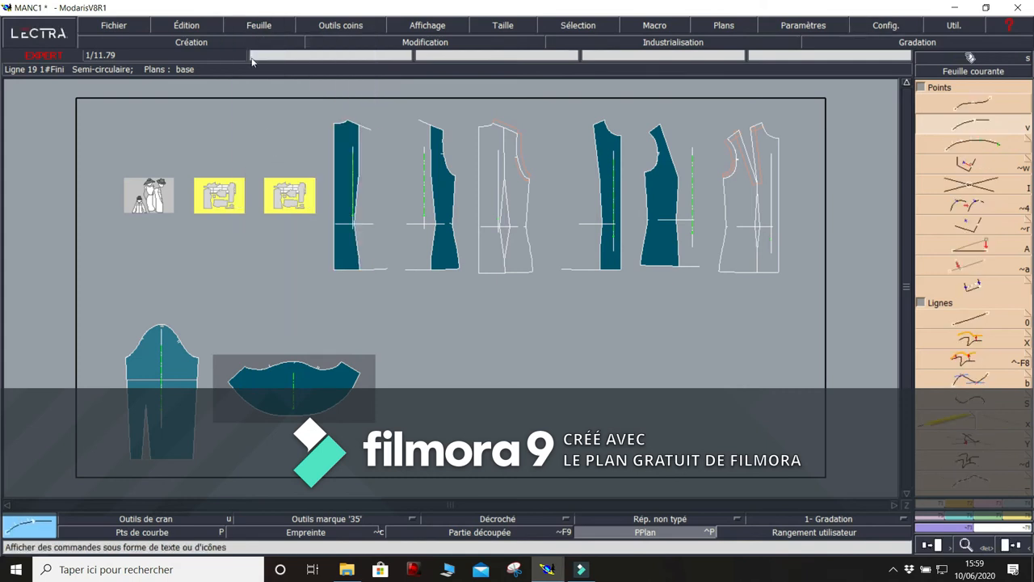
click(257, 29)
click(275, 152)
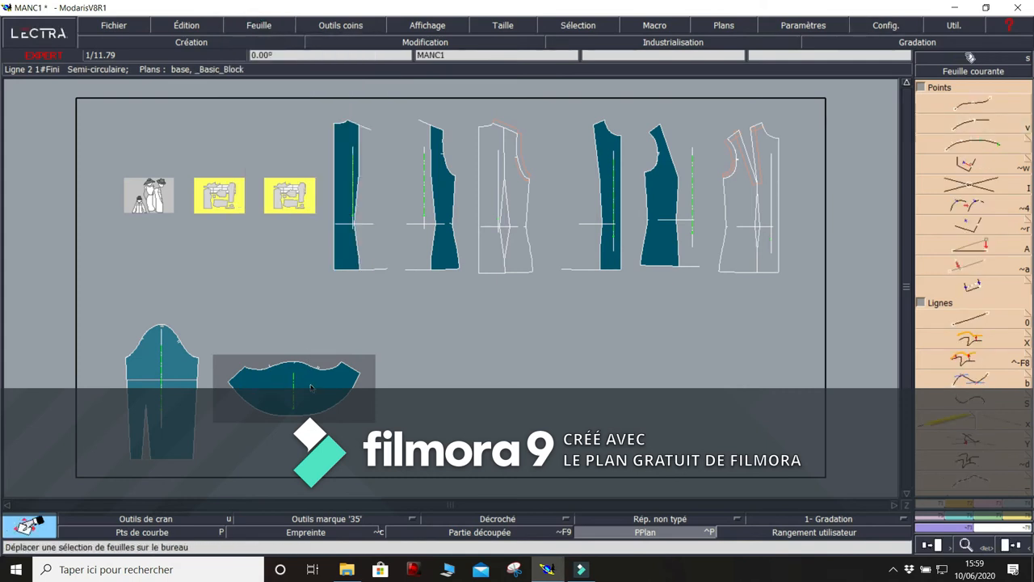
click(646, 167)
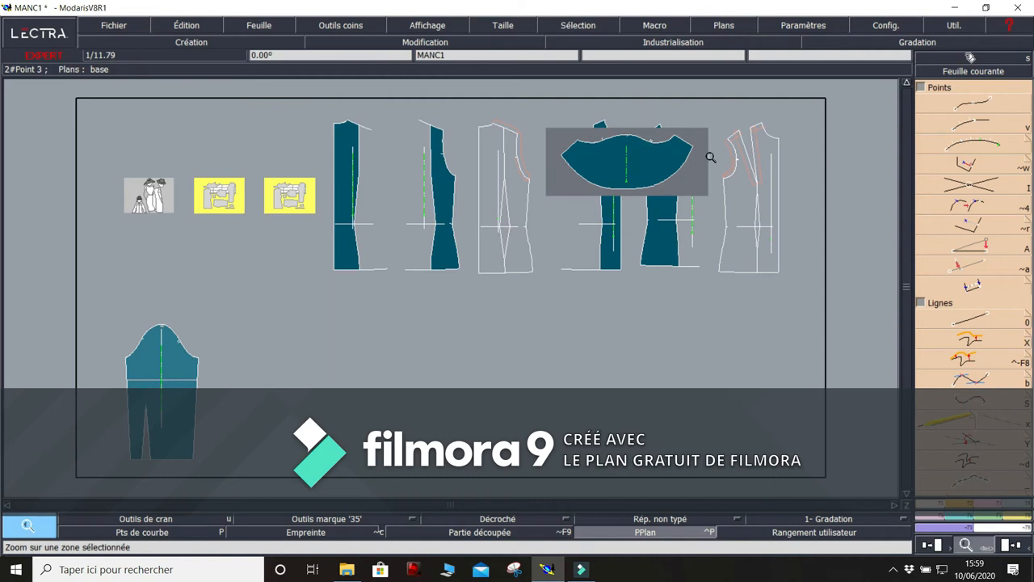
drag(626, 113, 776, 212)
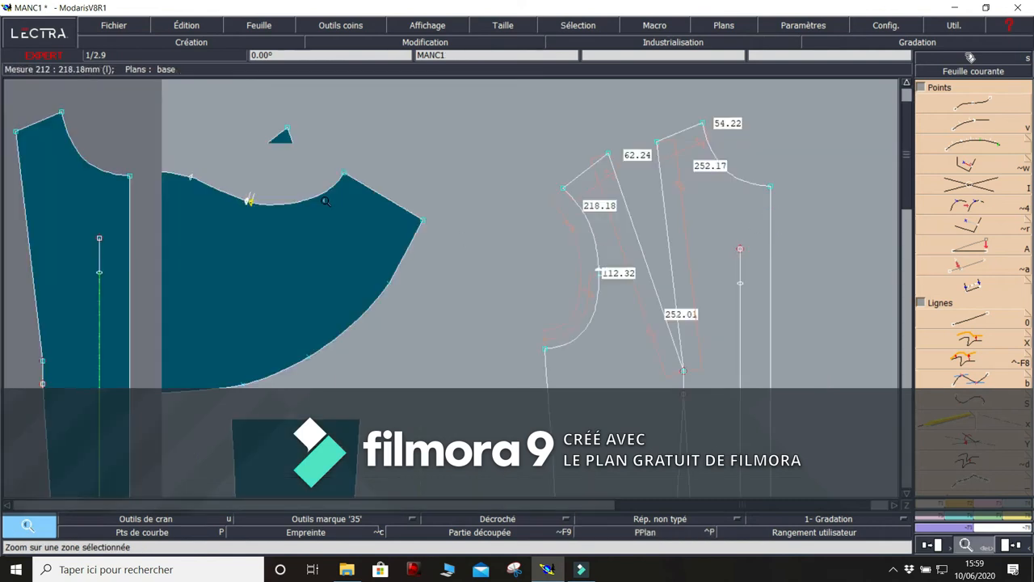
click(308, 248)
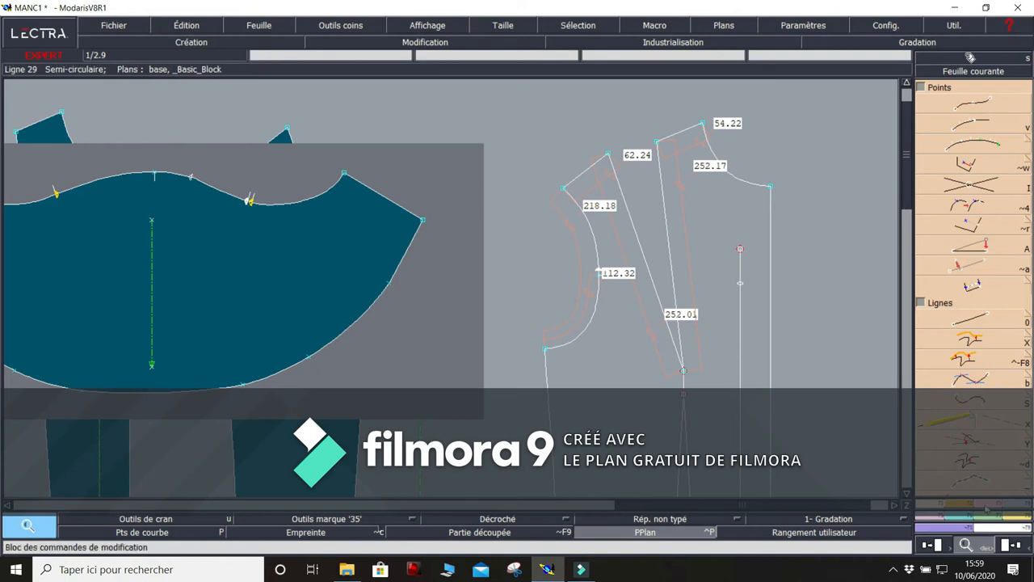
Constrain the developed point near the top of the sleeve cap to the full armhole measurement of the front bodice.
click(425, 42)
key(space)
key(space)
click(984, 427)
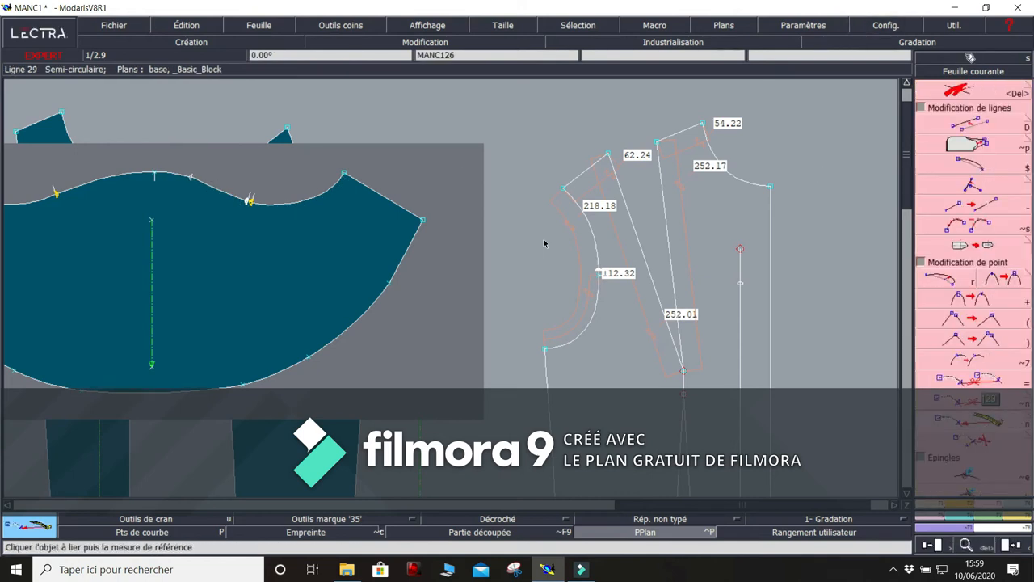
click(192, 180)
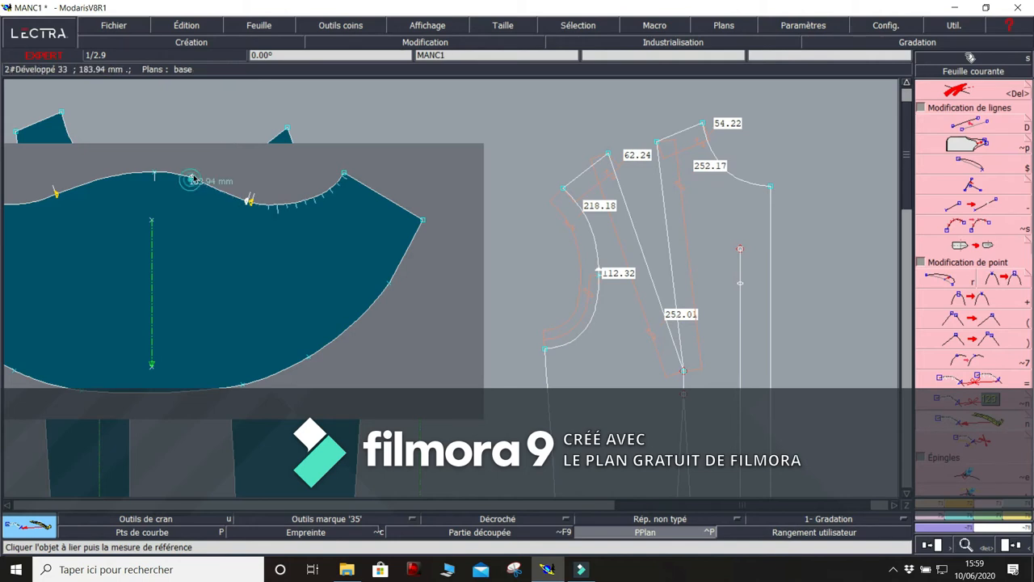
click(569, 231)
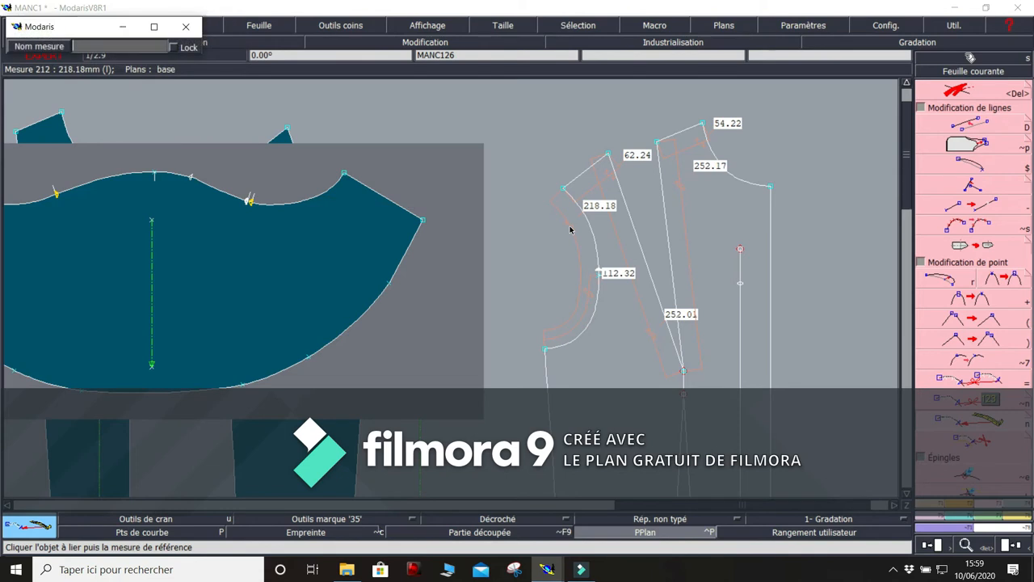
key(Return)
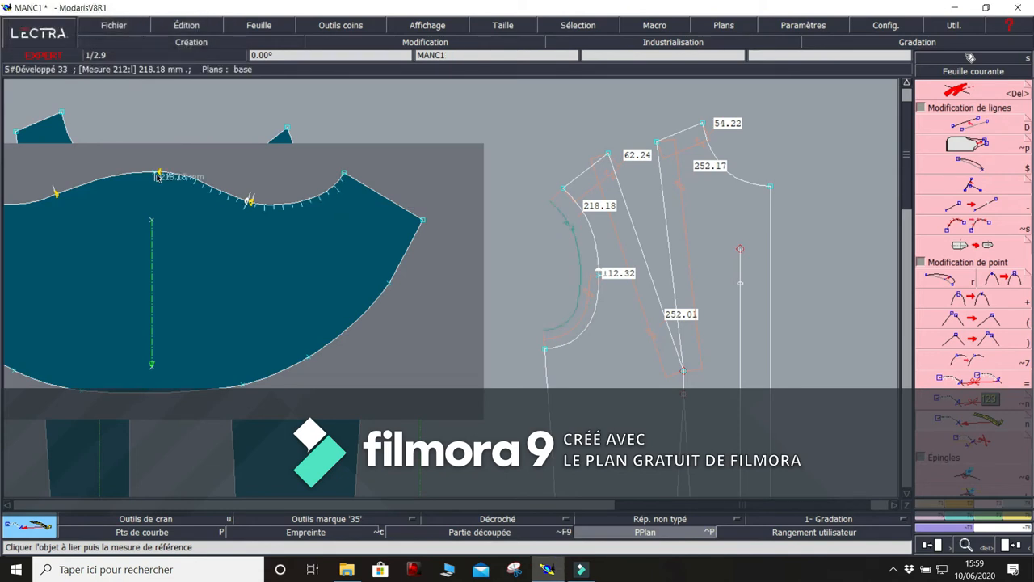
click(163, 175)
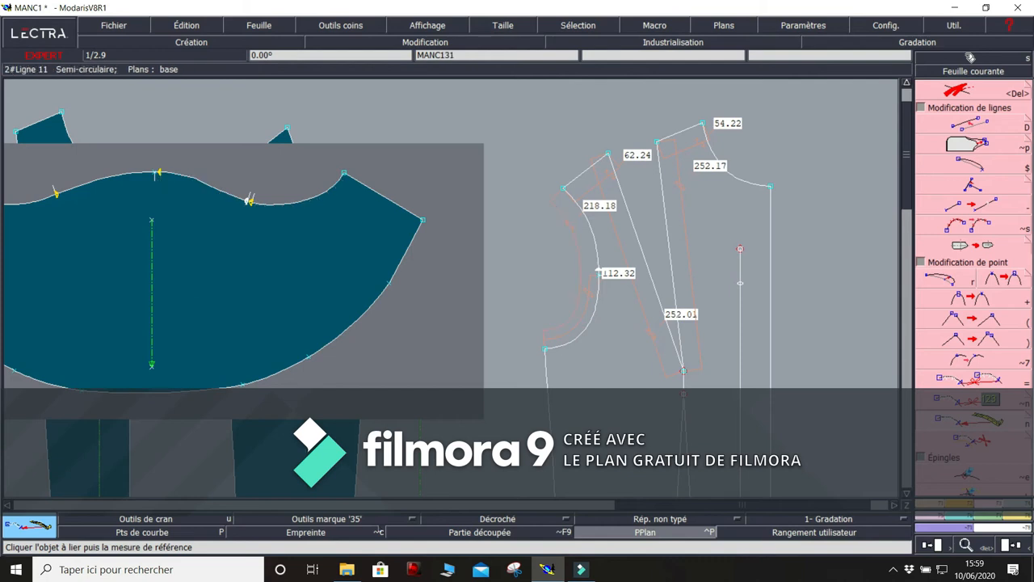
Auto-arrange the sheets again and move the sleeve sheet next to the back bodice block.
key(j)
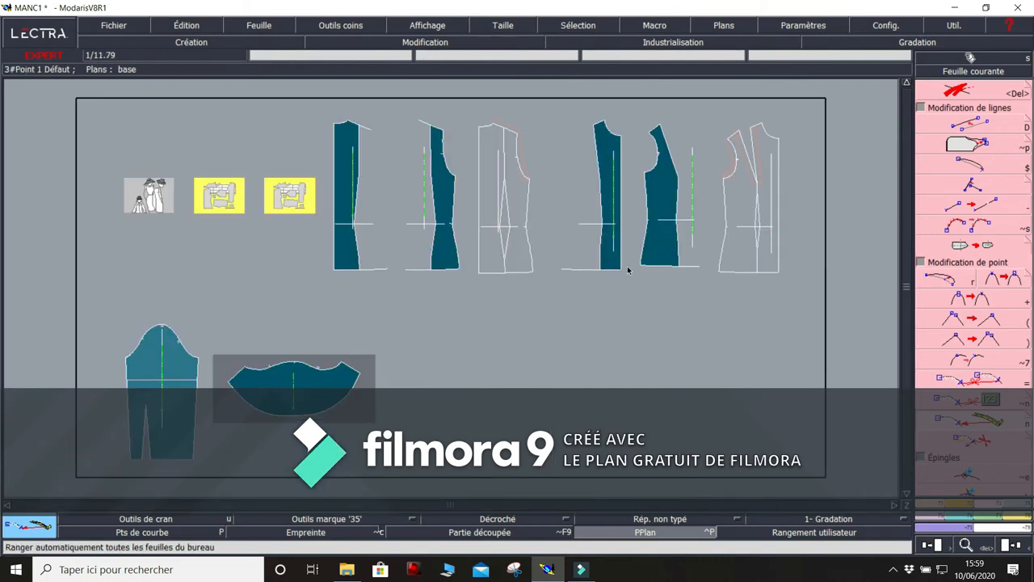
click(274, 27)
click(263, 152)
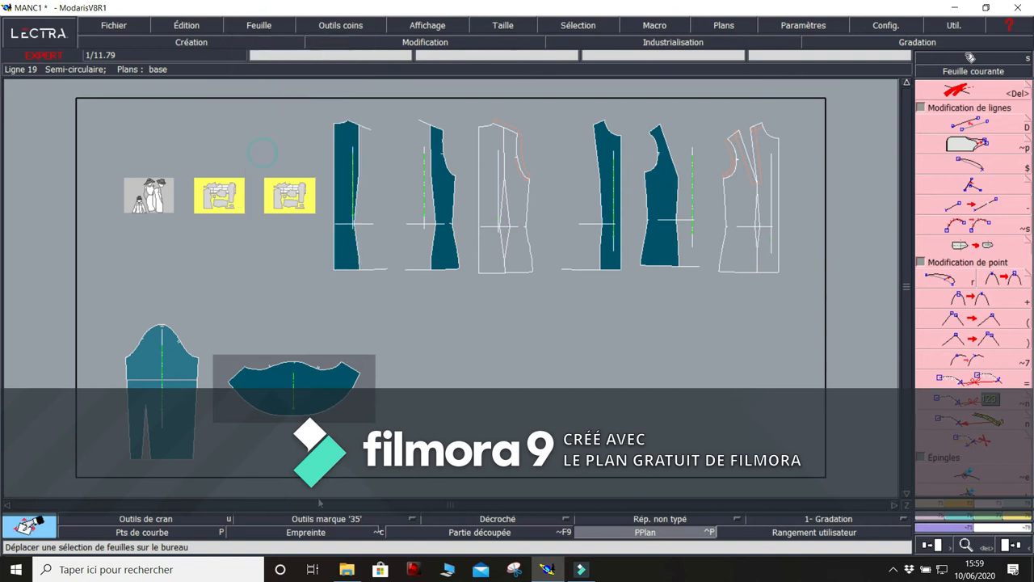
drag(293, 394, 619, 164)
key(Return)
drag(477, 102, 639, 222)
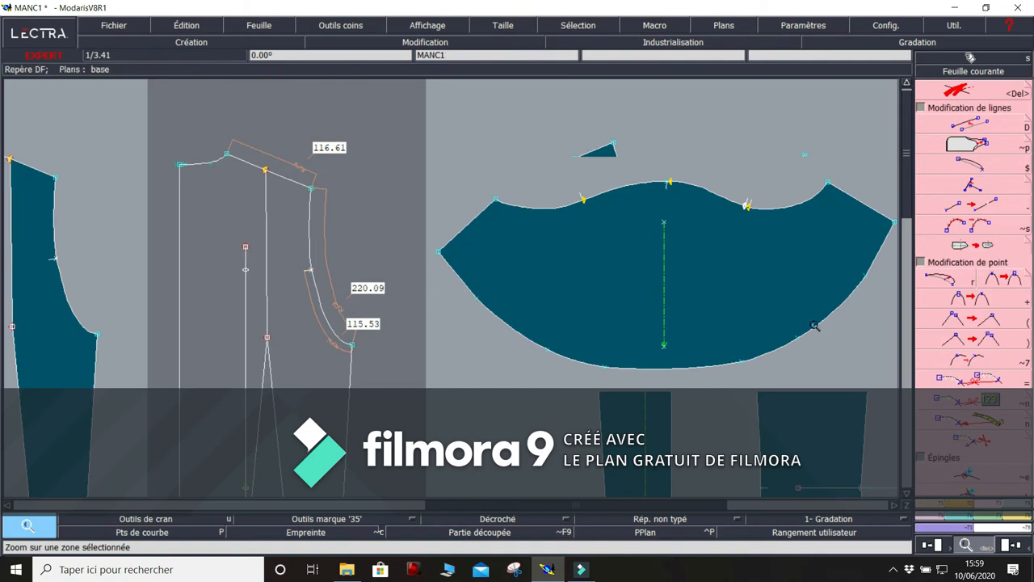
Add a developed point on the sleeve cap curve about 195 mm from the back underarm corner.
click(925, 517)
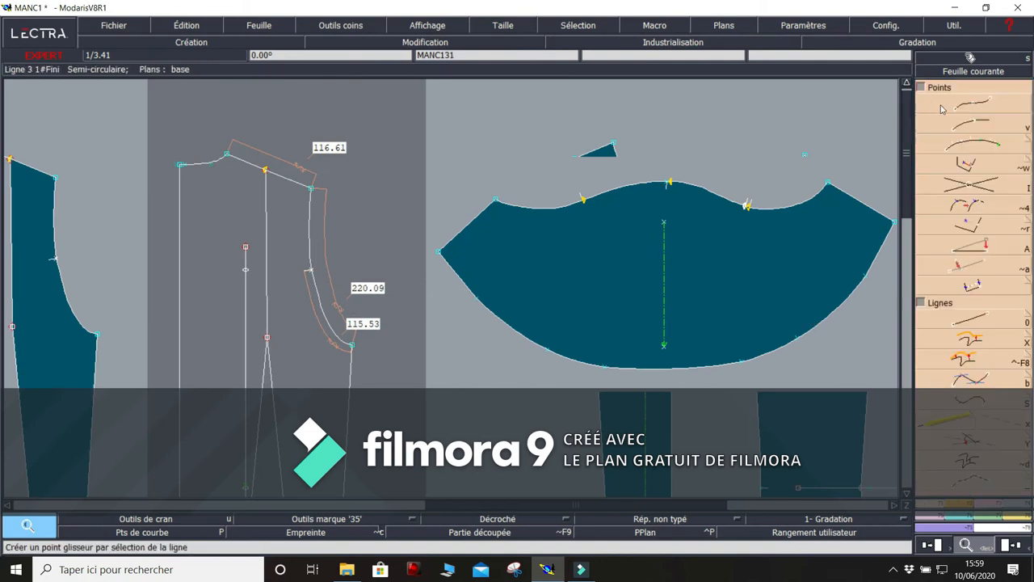
click(952, 128)
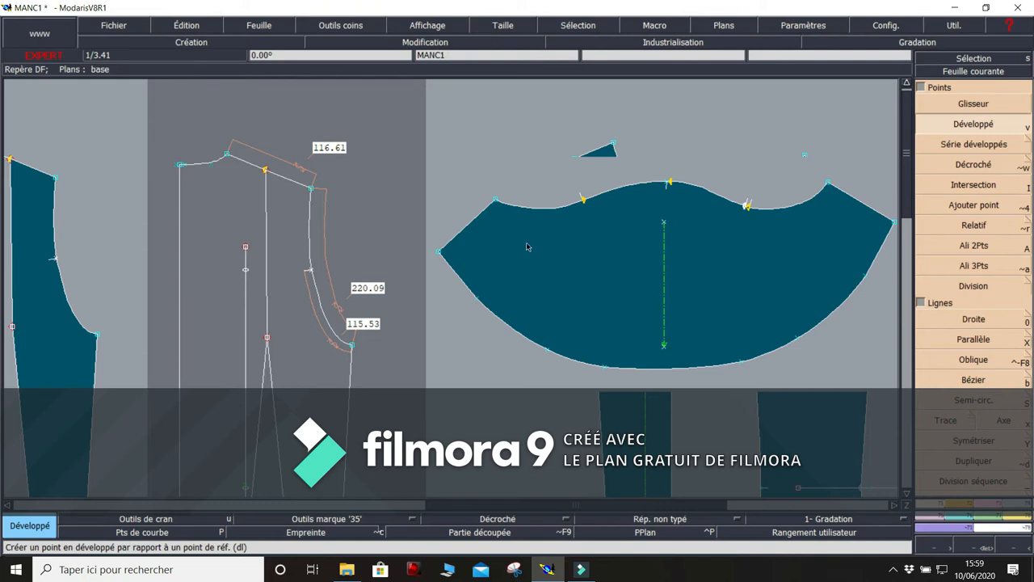
click(496, 200)
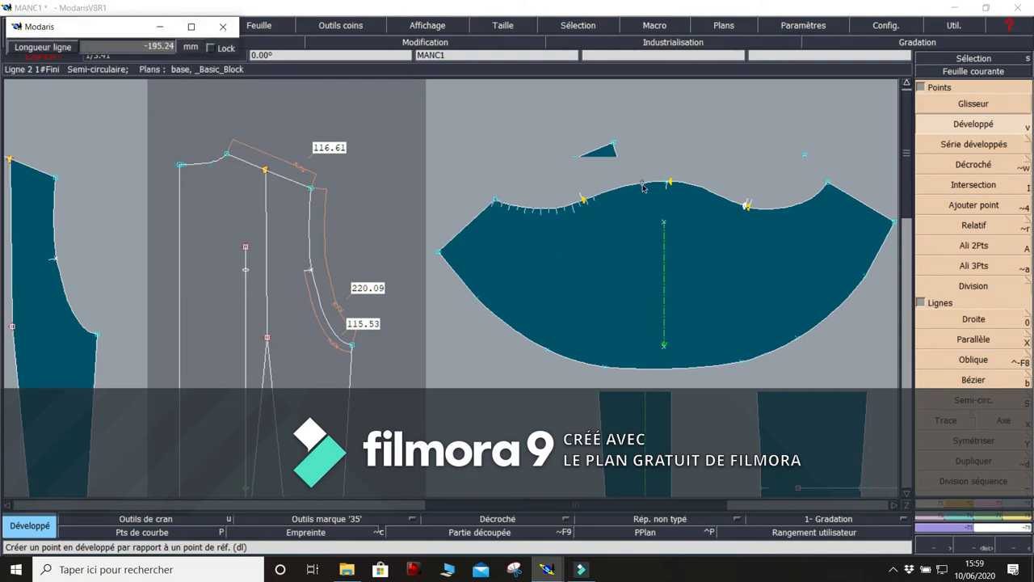
click(644, 184)
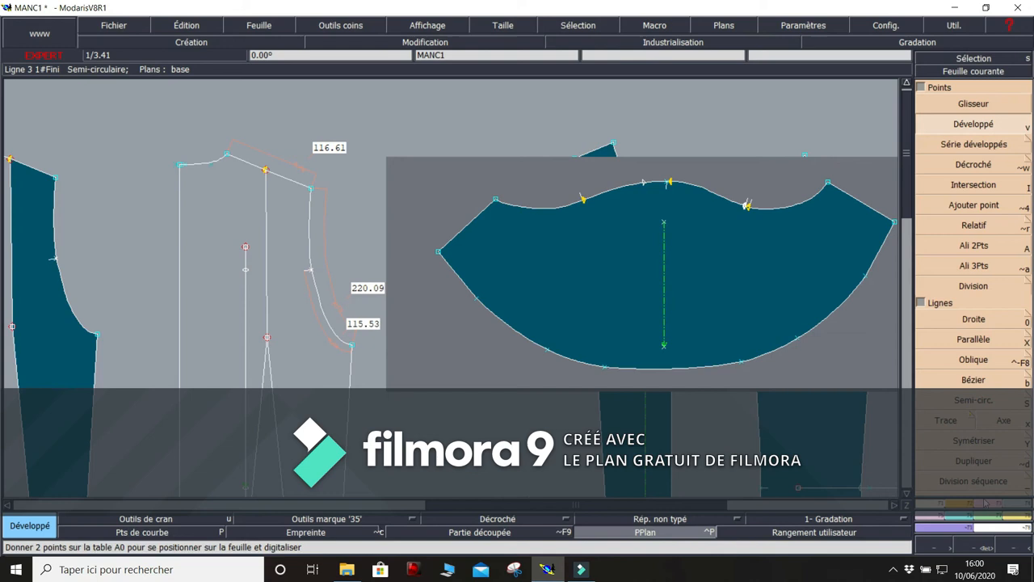
Constrain the new developed point near the top of the sleeve cap to the full armhole measurement of the back bodice.
click(425, 42)
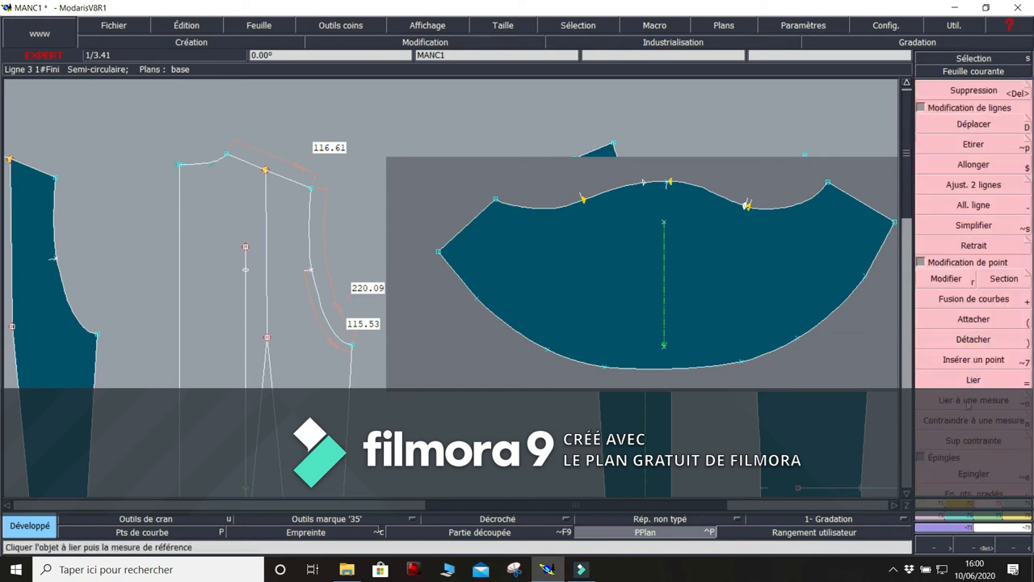
click(973, 421)
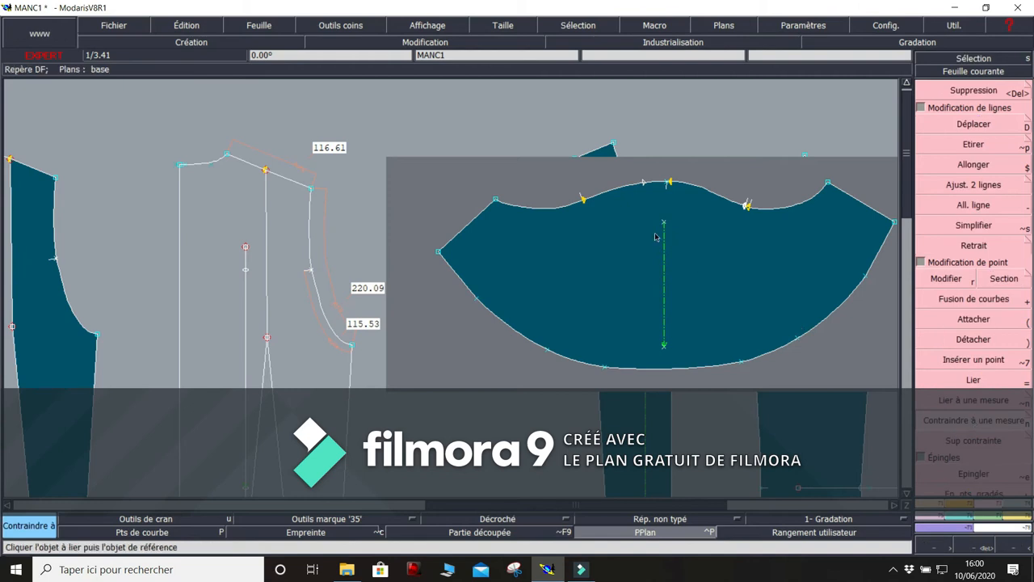
click(653, 184)
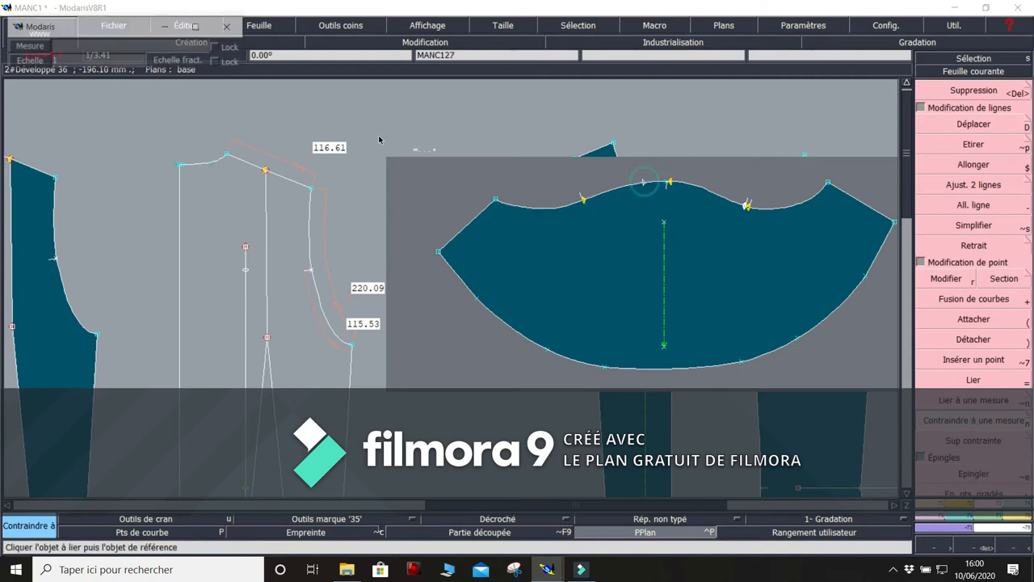
click(339, 309)
key(Return)
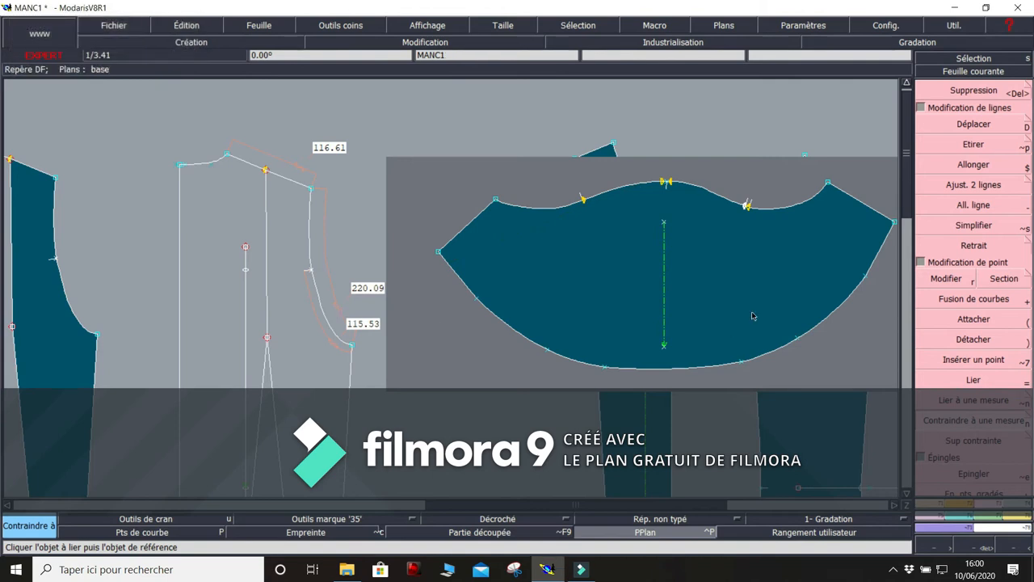
Create a dynamic length measurement along the sleeve cap between the two developed points on either side of the top notch.
key(Return)
drag(640, 153, 688, 208)
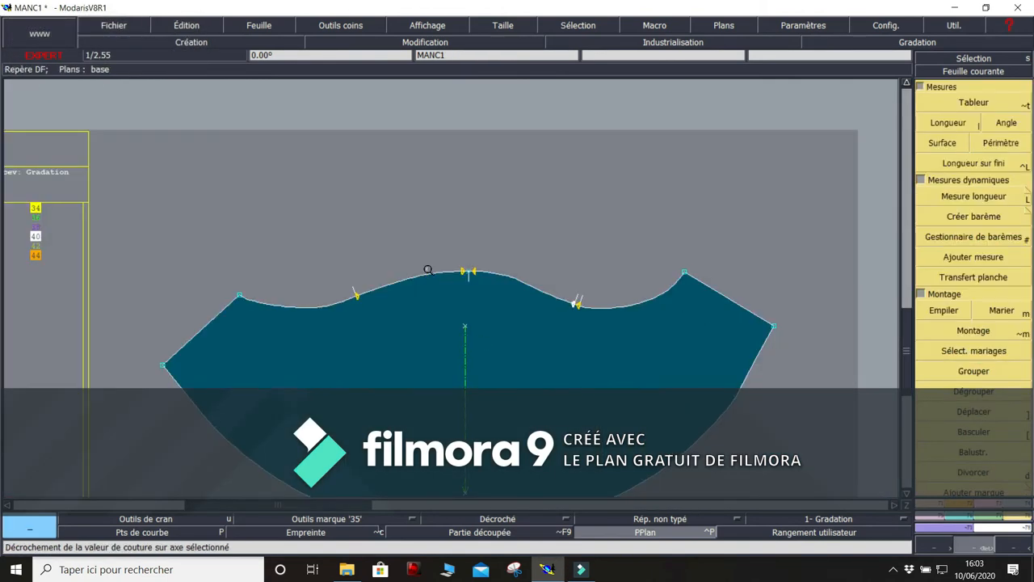
drag(412, 249, 503, 306)
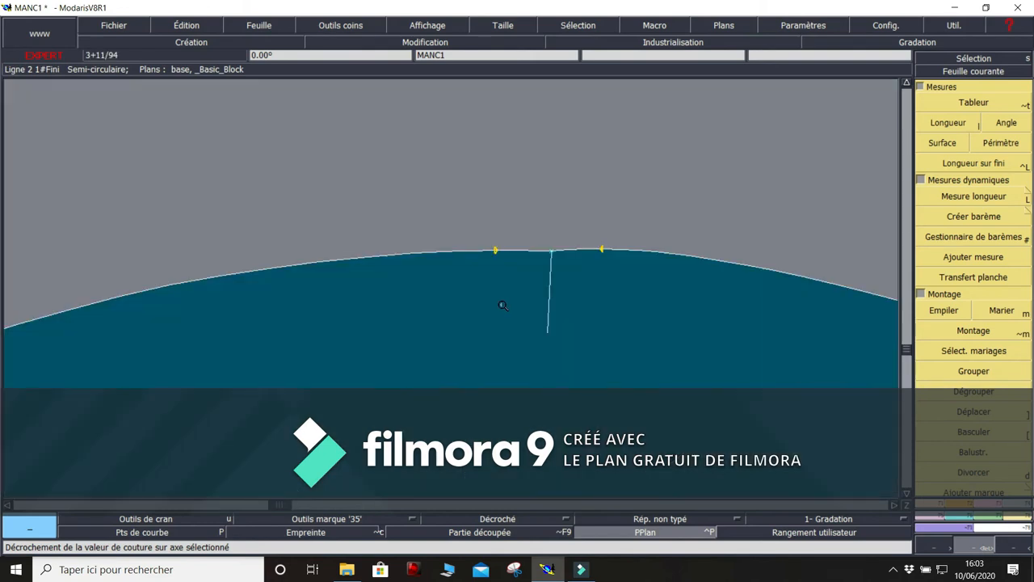
click(497, 252)
key(shift+l)
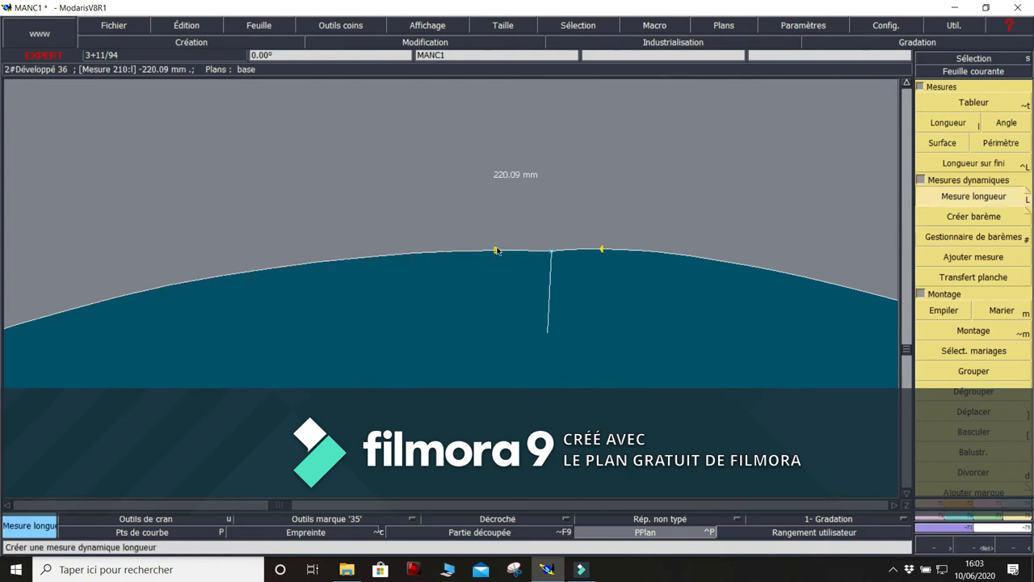
click(600, 249)
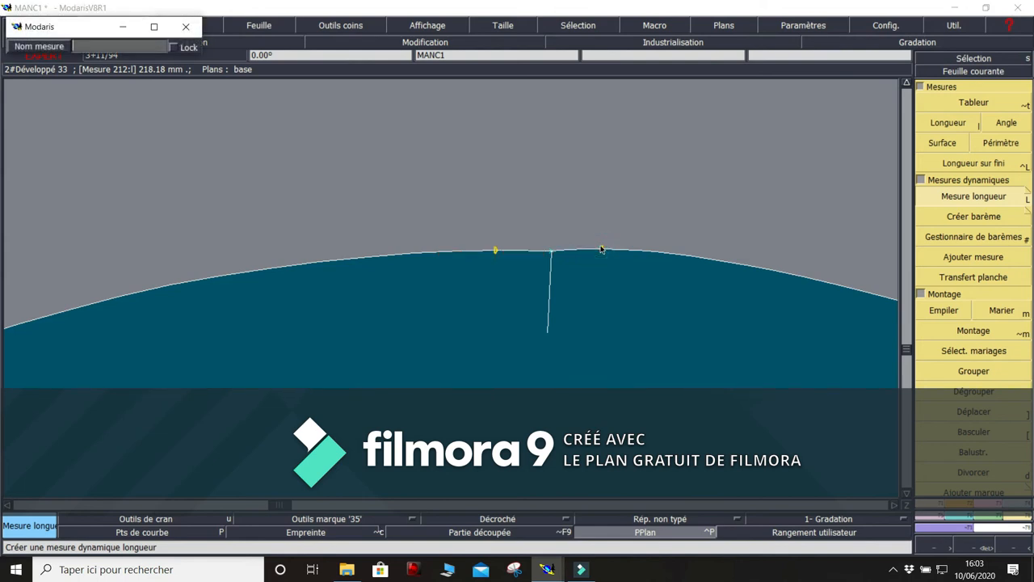
key(Return)
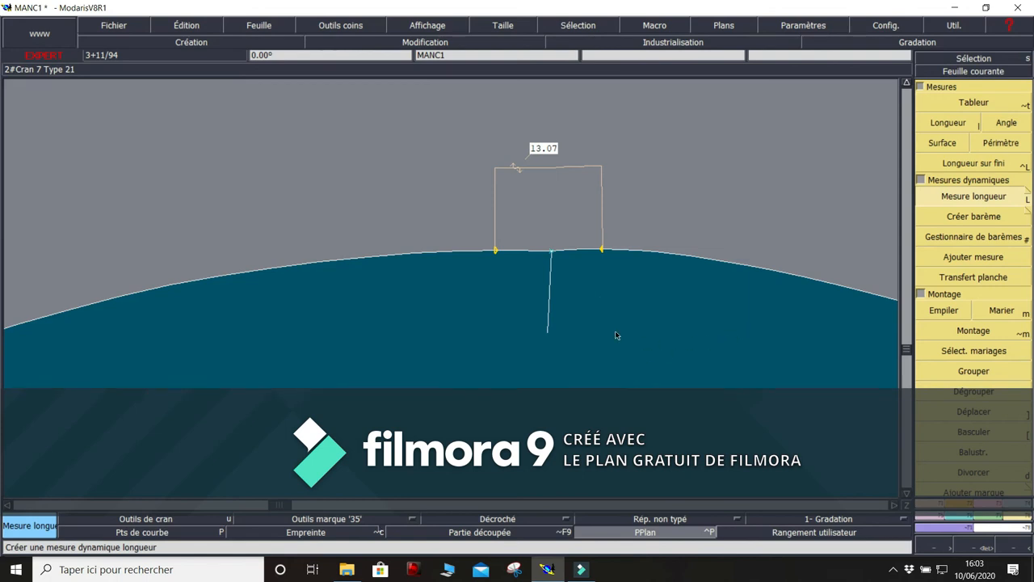
click(486, 251)
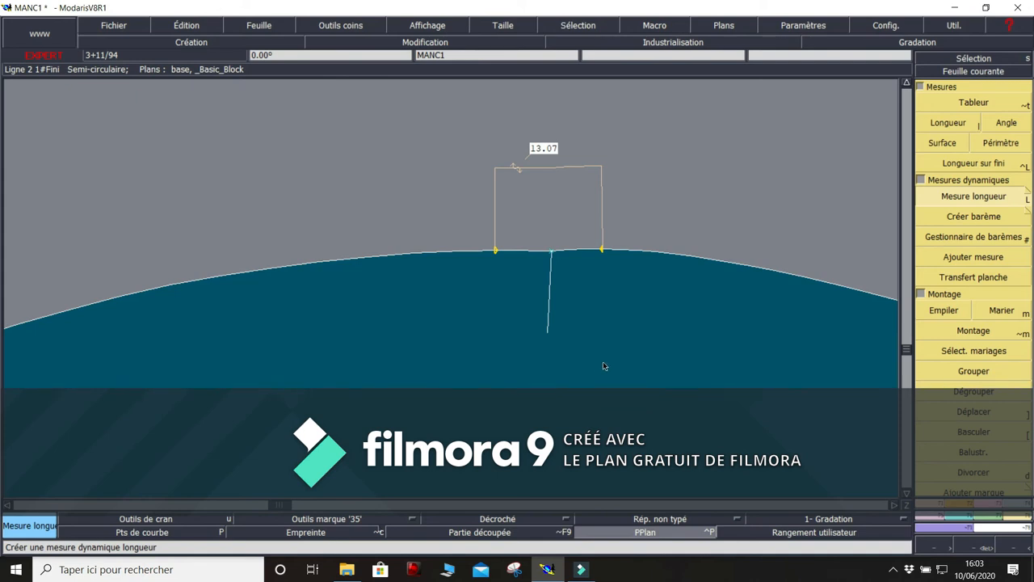
With grading displayed, move the cap-top point to about dx 4.8, dy -4.6 mm for size 34 and dx -3.6, dy 12.4 mm for size 44.
key(ctrl+g)
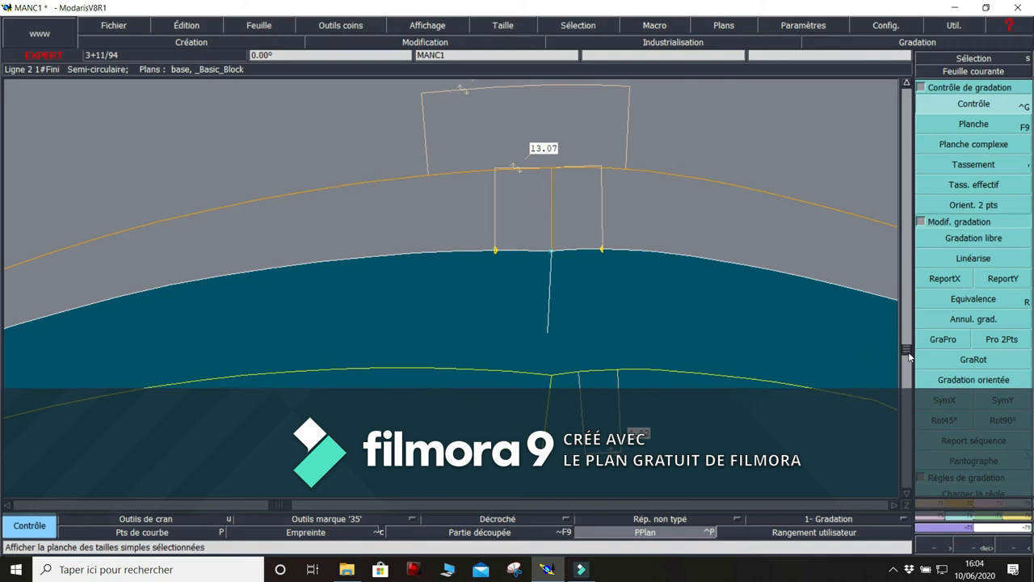
scroll(909, 356, up, 1)
drag(909, 350, 908, 353)
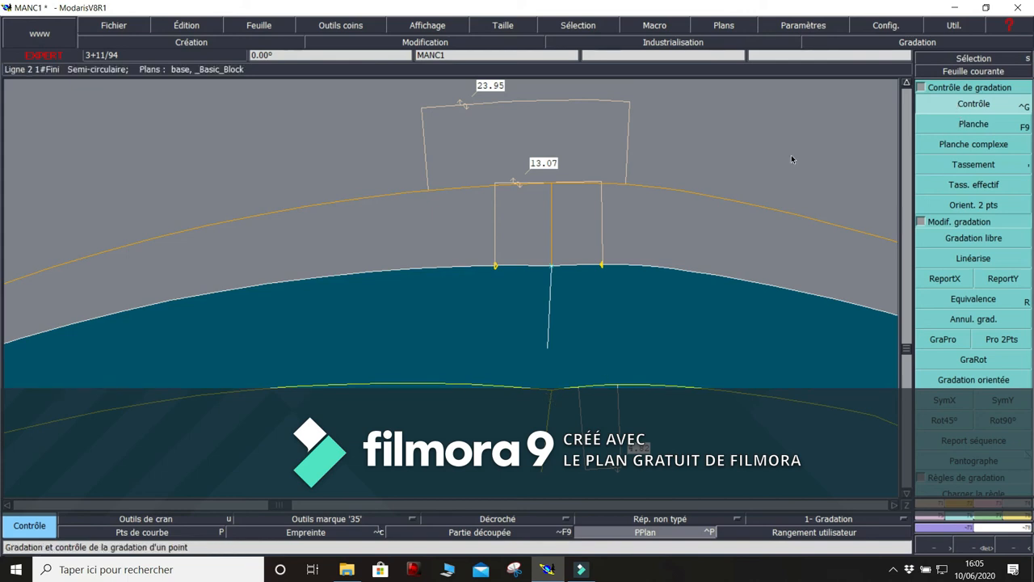
click(554, 270)
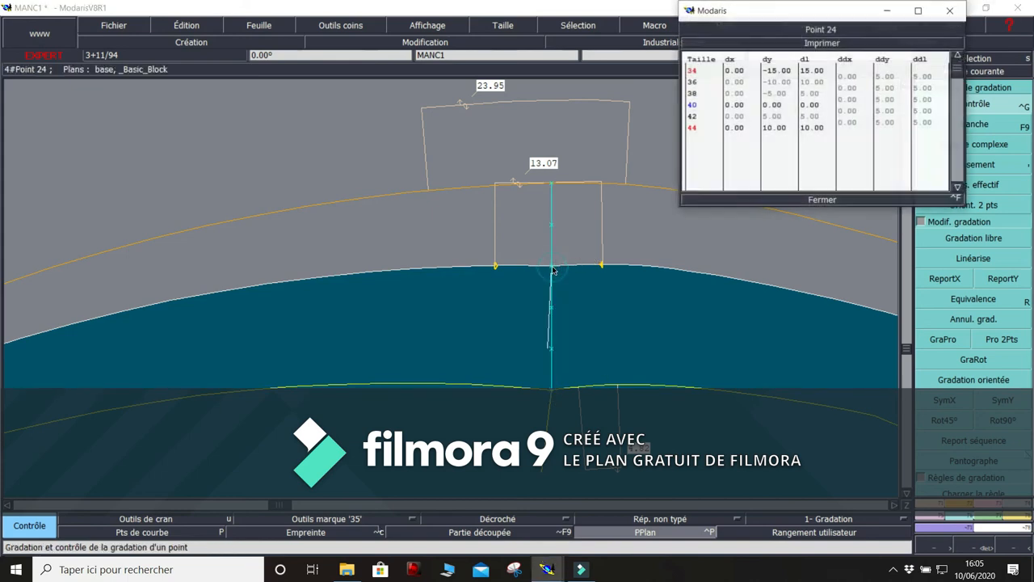
click(553, 392)
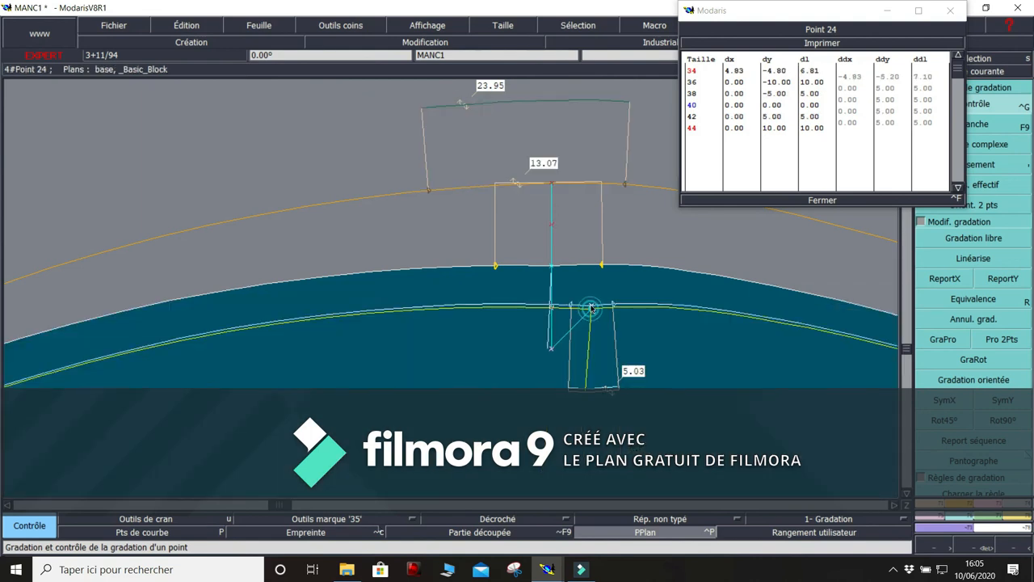
click(590, 305)
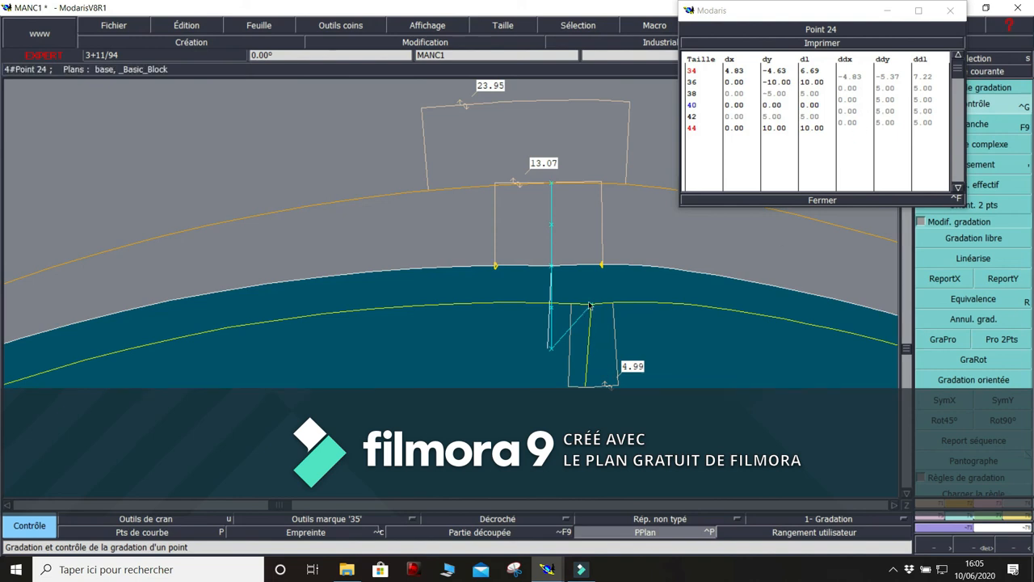
click(552, 185)
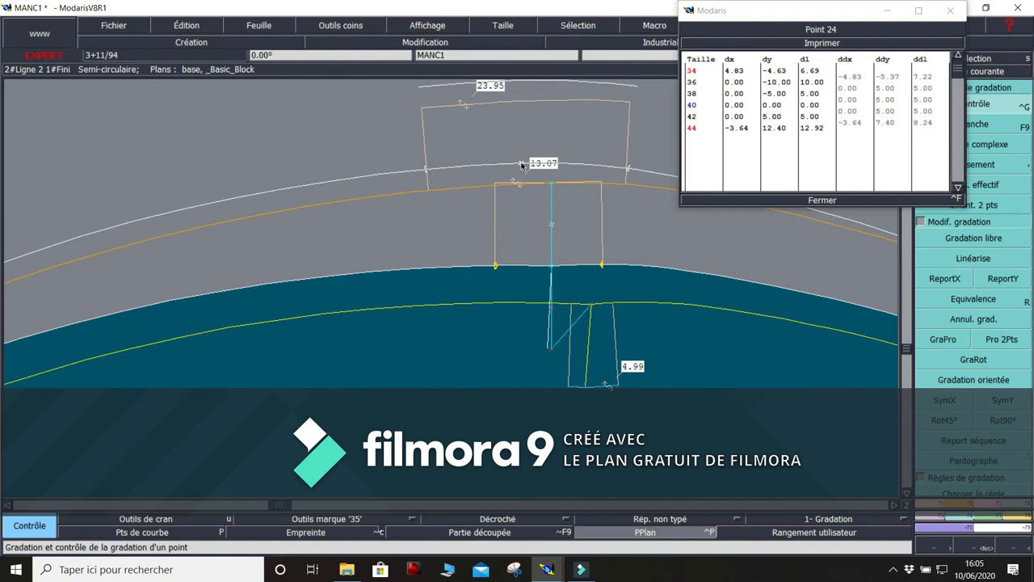
click(522, 165)
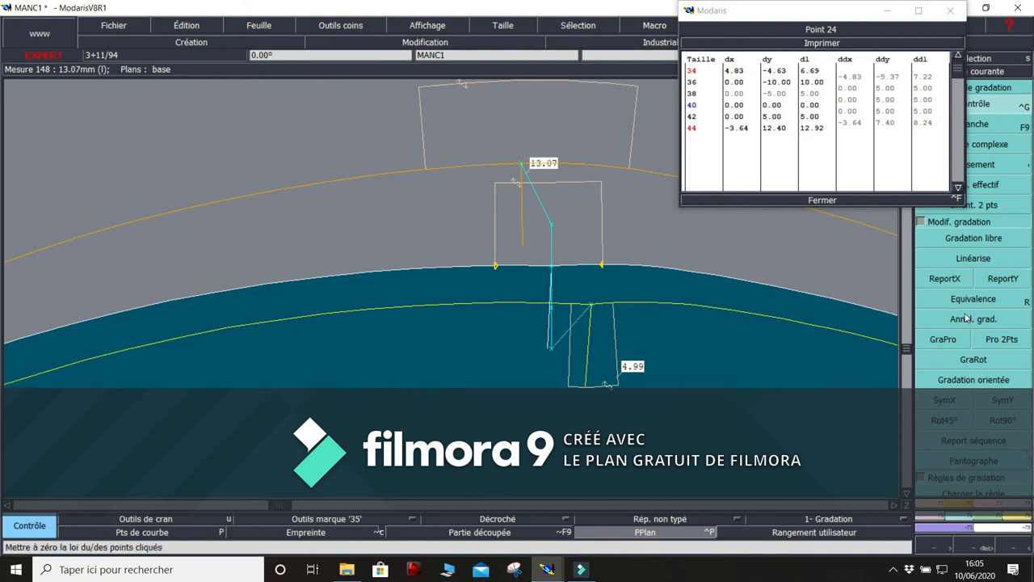
Linearise the cap-top point's grading across the intermediate sizes and close its grading table.
click(955, 257)
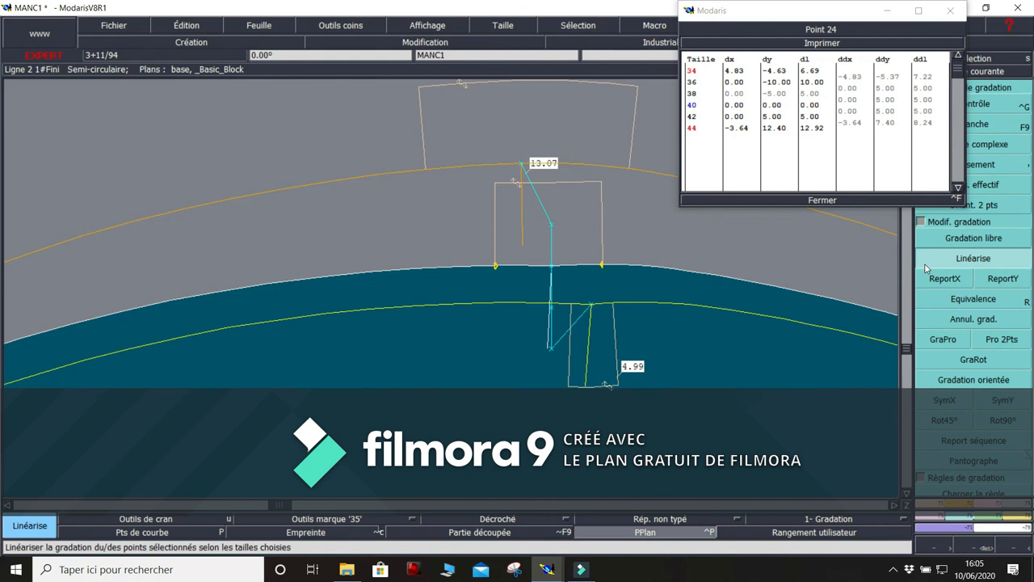
click(552, 268)
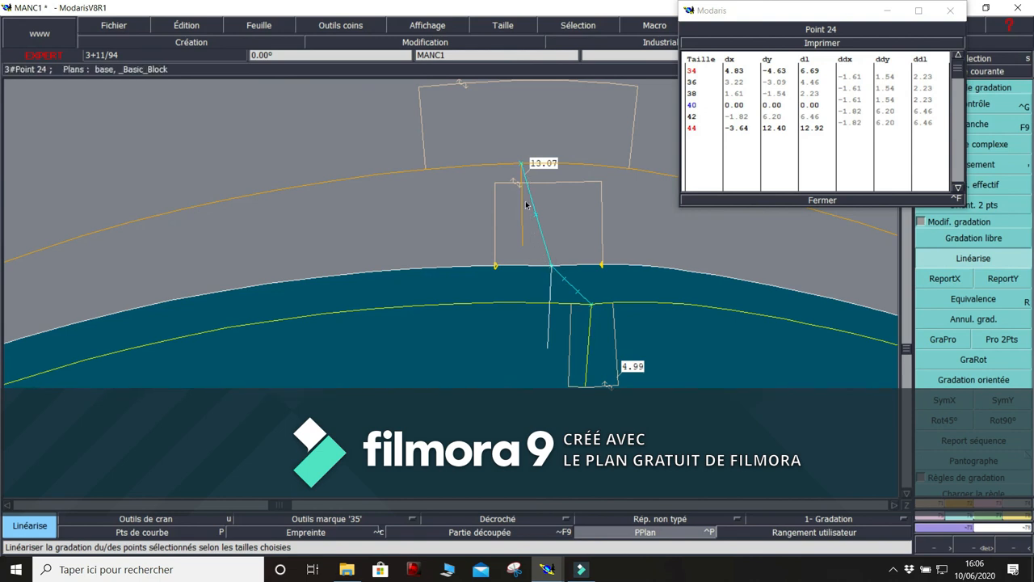
click(814, 199)
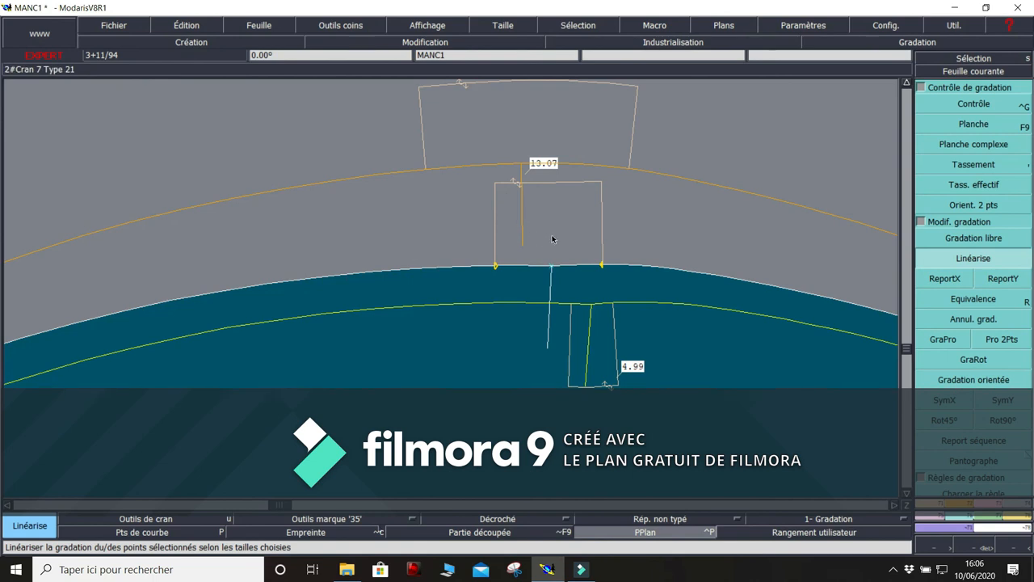
Examine the cap-top measurements for the graded sizes and the graded outline of the whole sleeve.
click(907, 83)
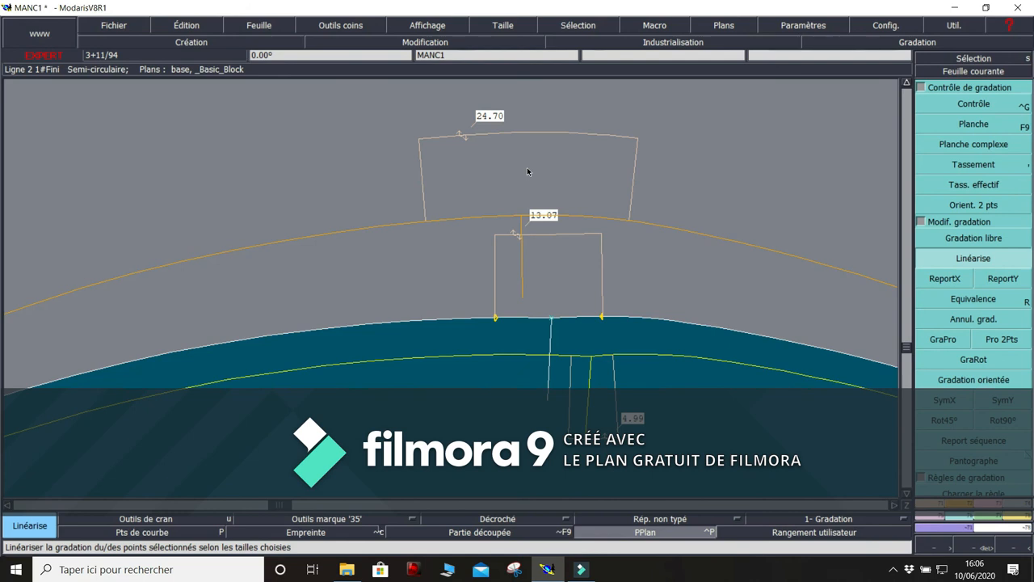
key(8)
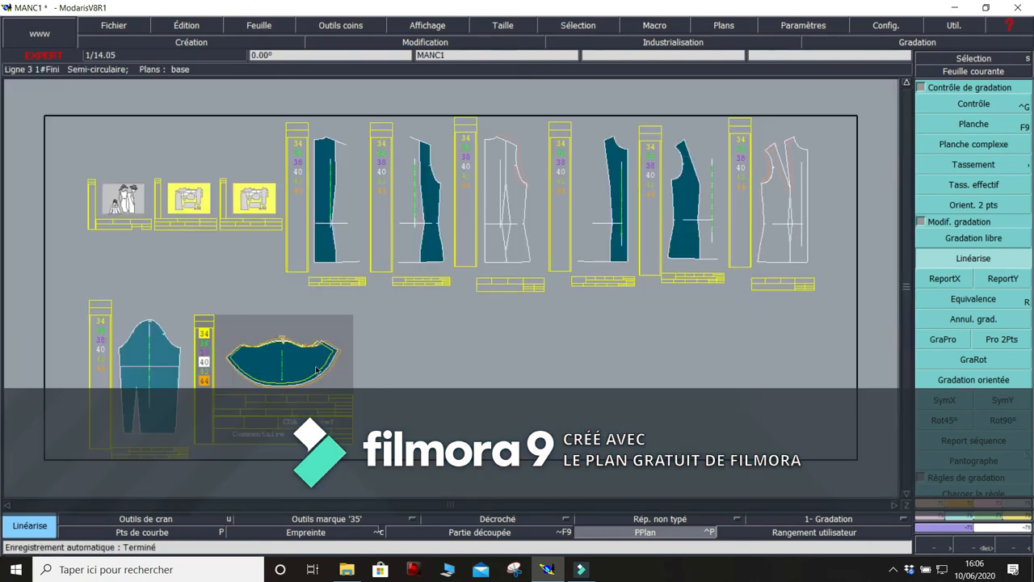
key(Return)
drag(214, 320, 368, 394)
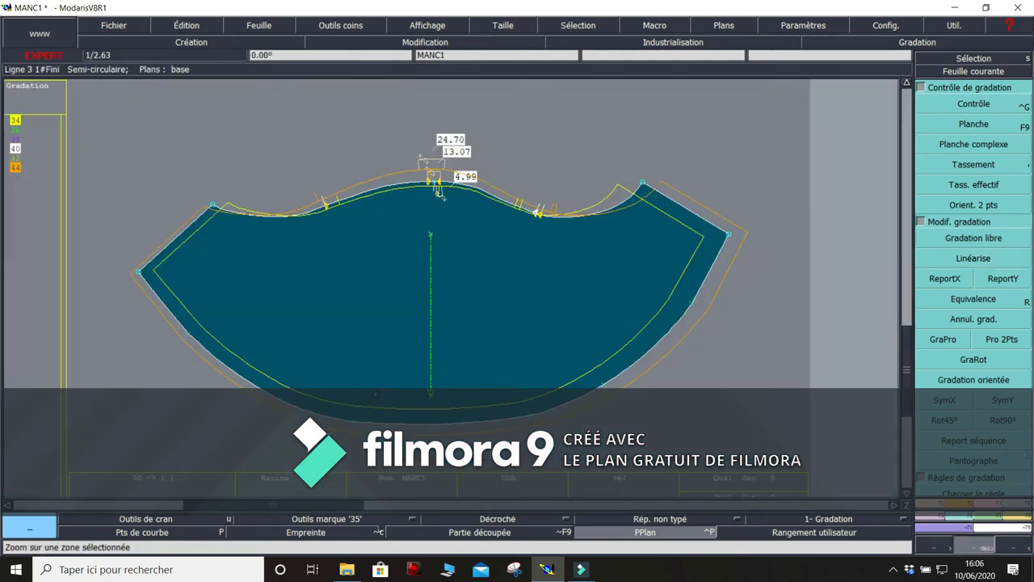